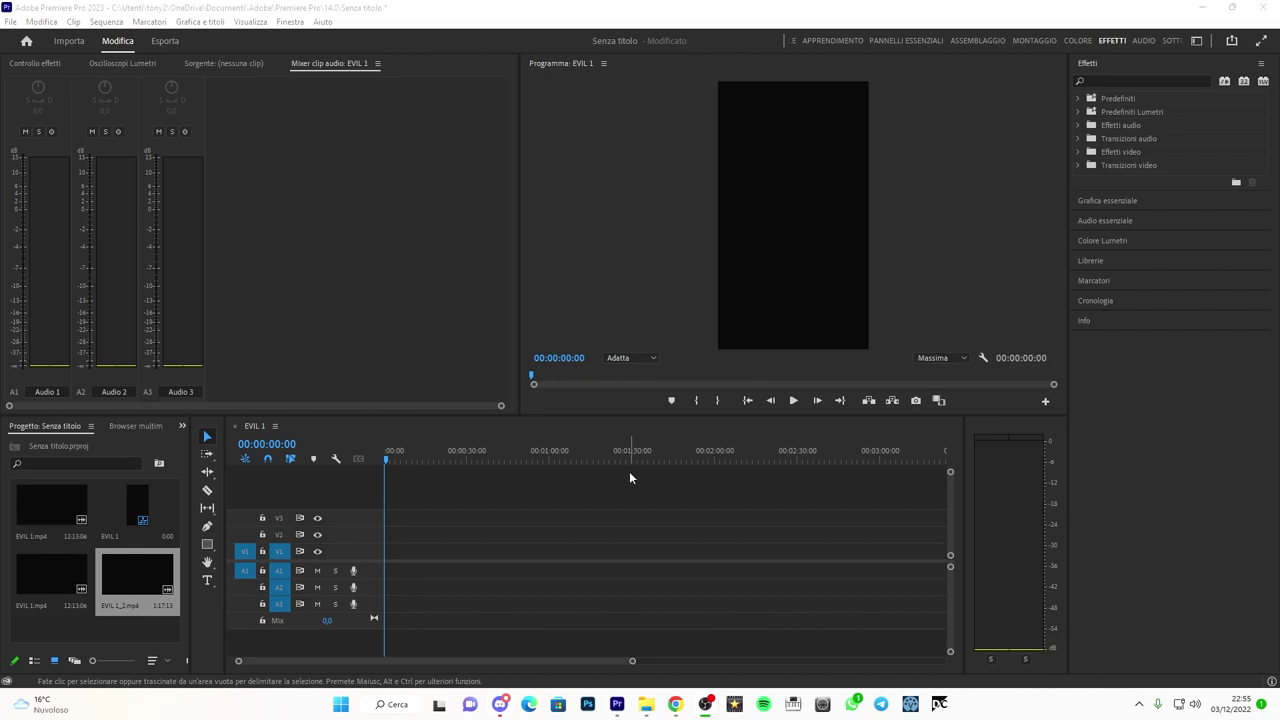
# Step: Drop EVIL 1_2.mp4 at the timeline start, keeping the existing sequence settings
pyautogui.click(160, 558)
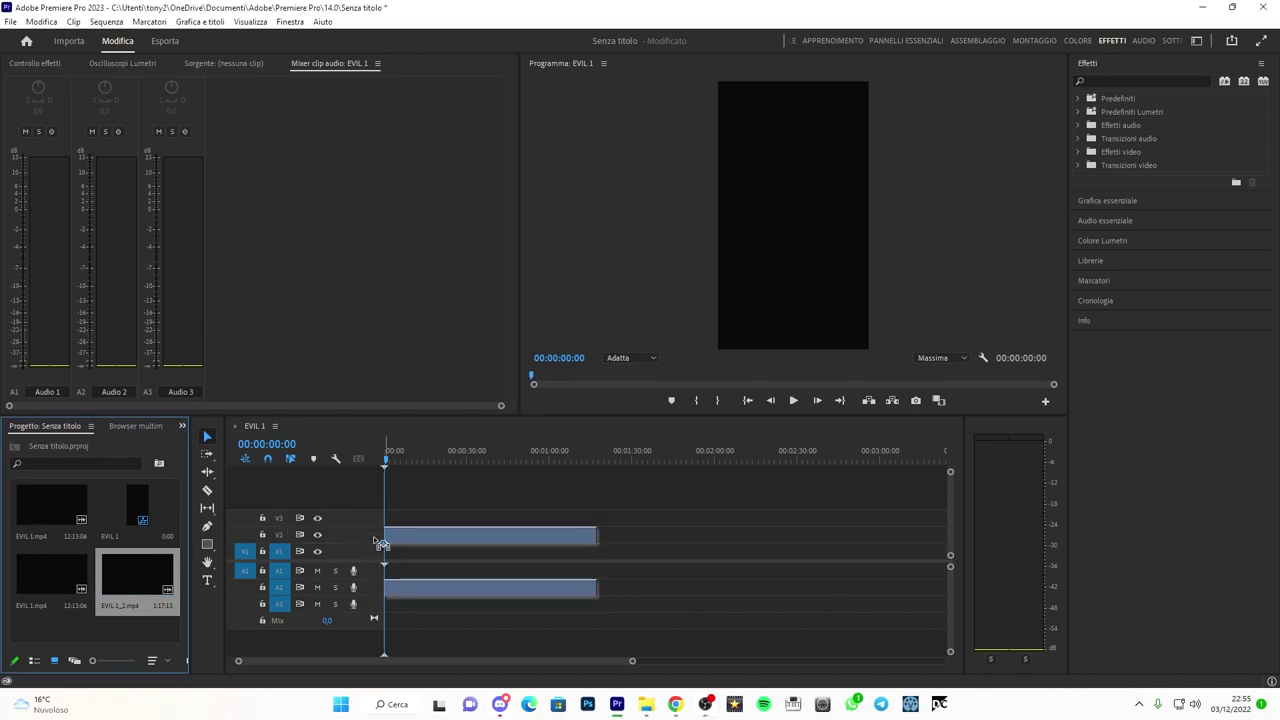
pyautogui.moveTo(160, 558); pyautogui.dragTo(385, 560)
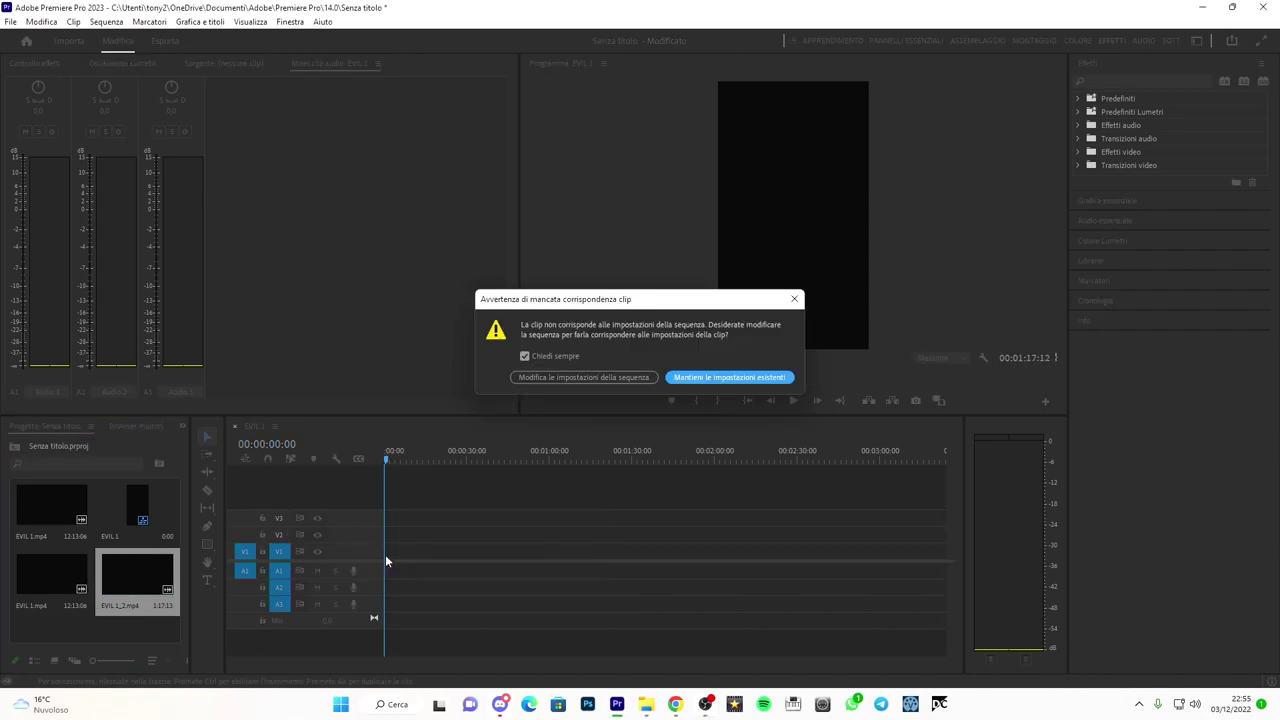
pyautogui.click(688, 378)
pyautogui.moveTo(390, 462); pyautogui.dragTo(386, 464)
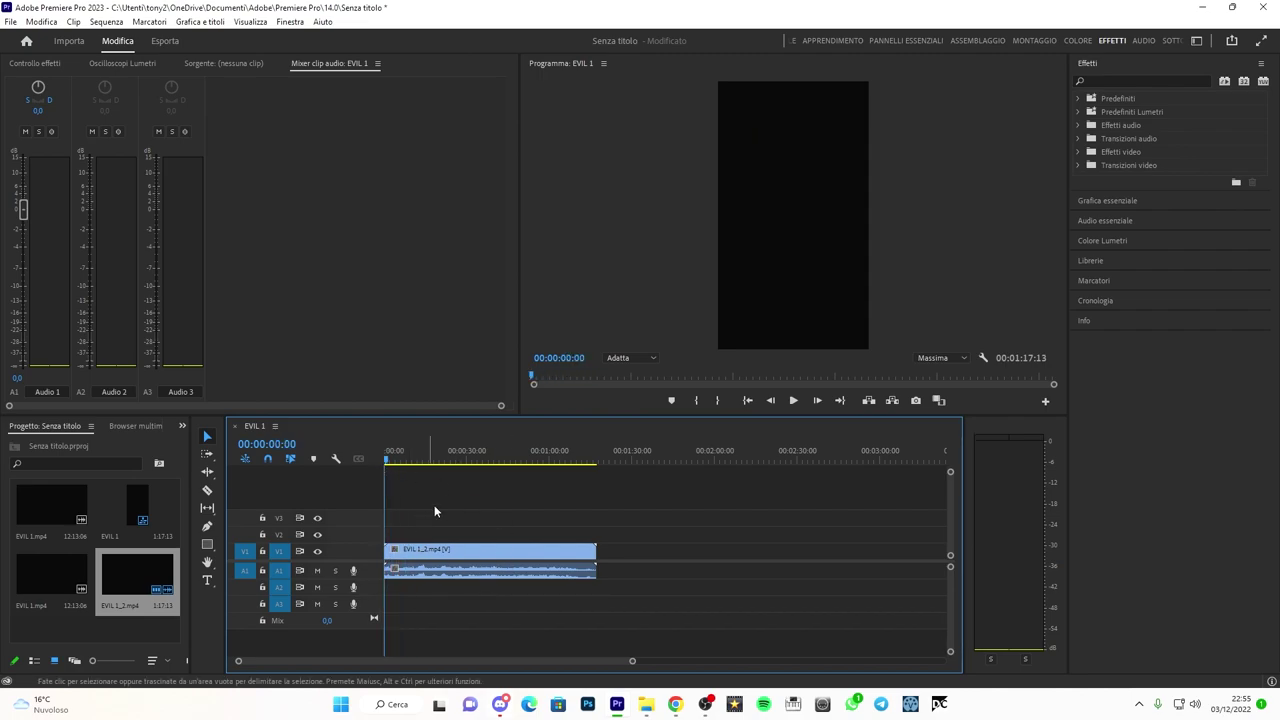
pyautogui.moveTo(388, 465); pyautogui.dragTo(382, 469)
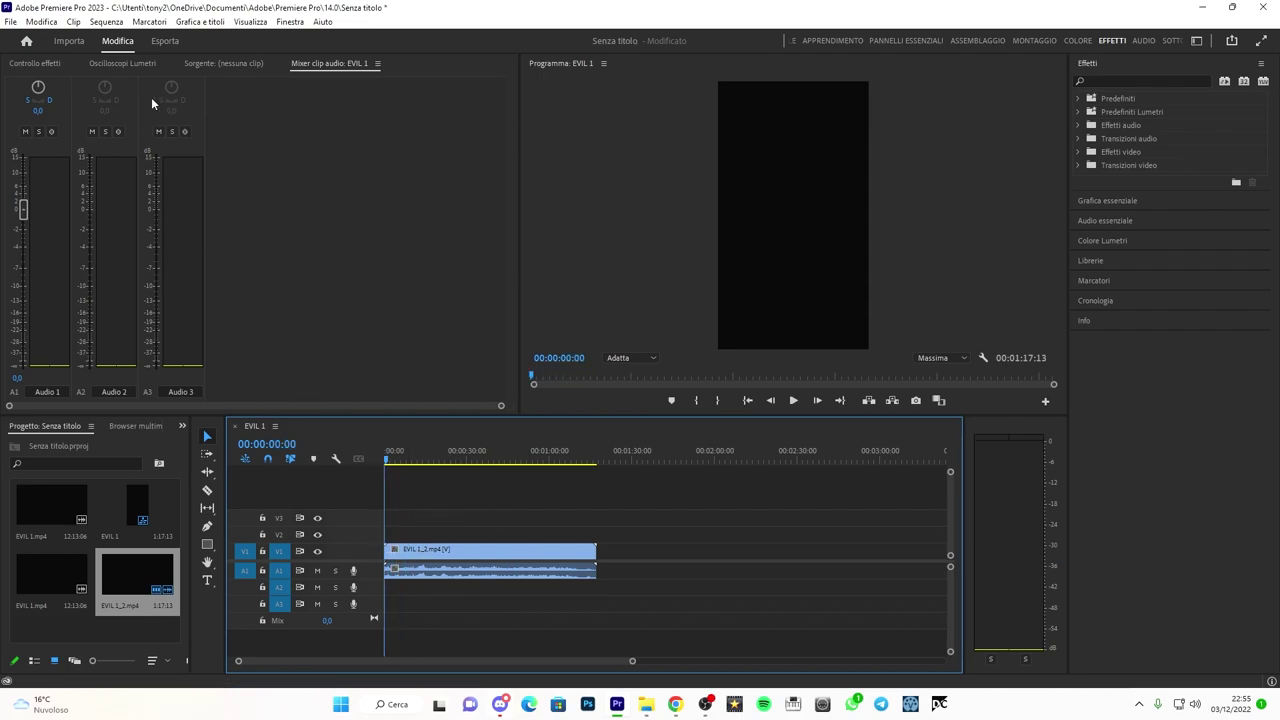
# Step: Confirm the EVIL 1 sequence settings are 1080x1920 at 60 fps
pyautogui.click(106, 21)
pyautogui.click(118, 40)
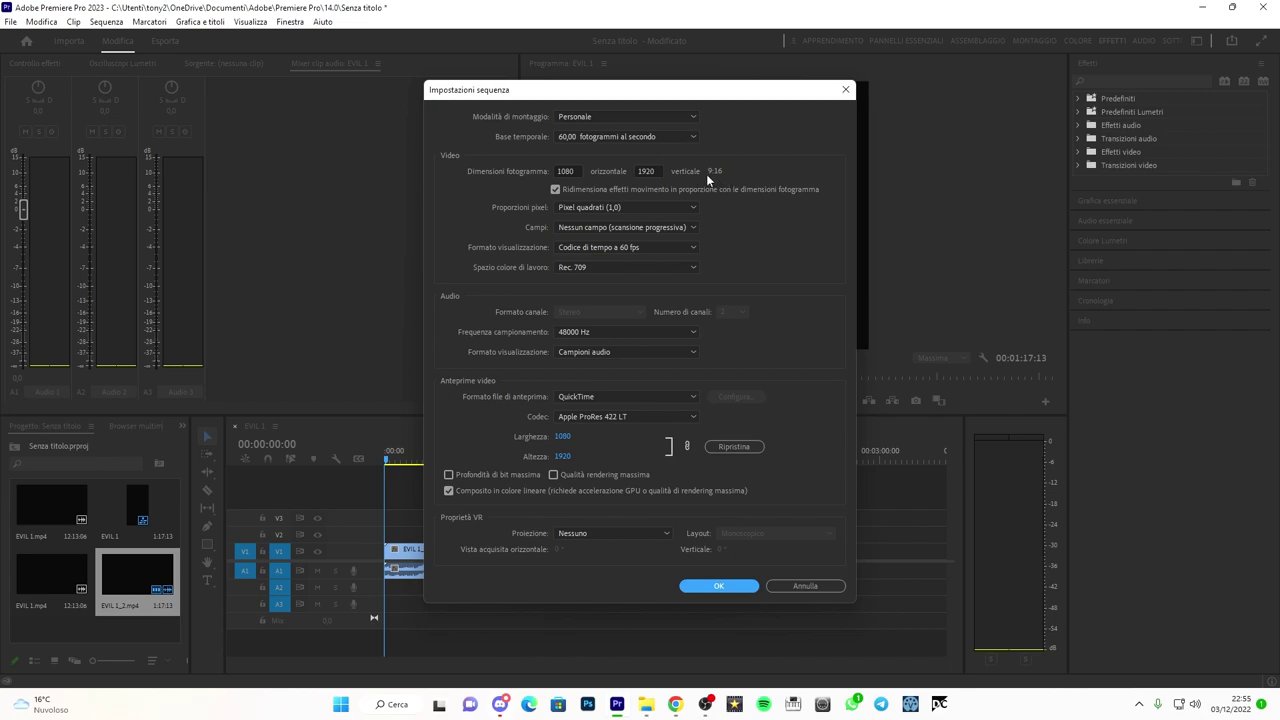
pyautogui.click(714, 586)
pyautogui.moveTo(415, 458); pyautogui.dragTo(390, 469)
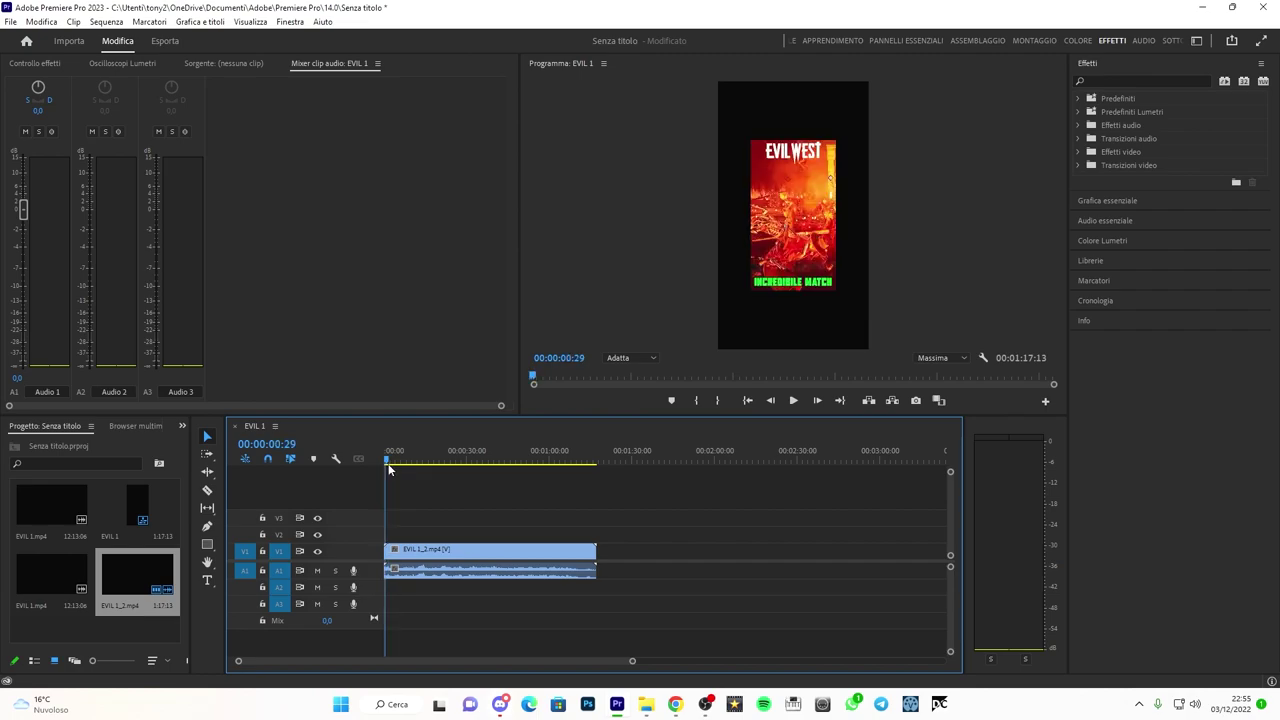
# Step: Scale the gameplay video up in the Program monitor until it fills the vertical frame
pyautogui.click(785, 230)
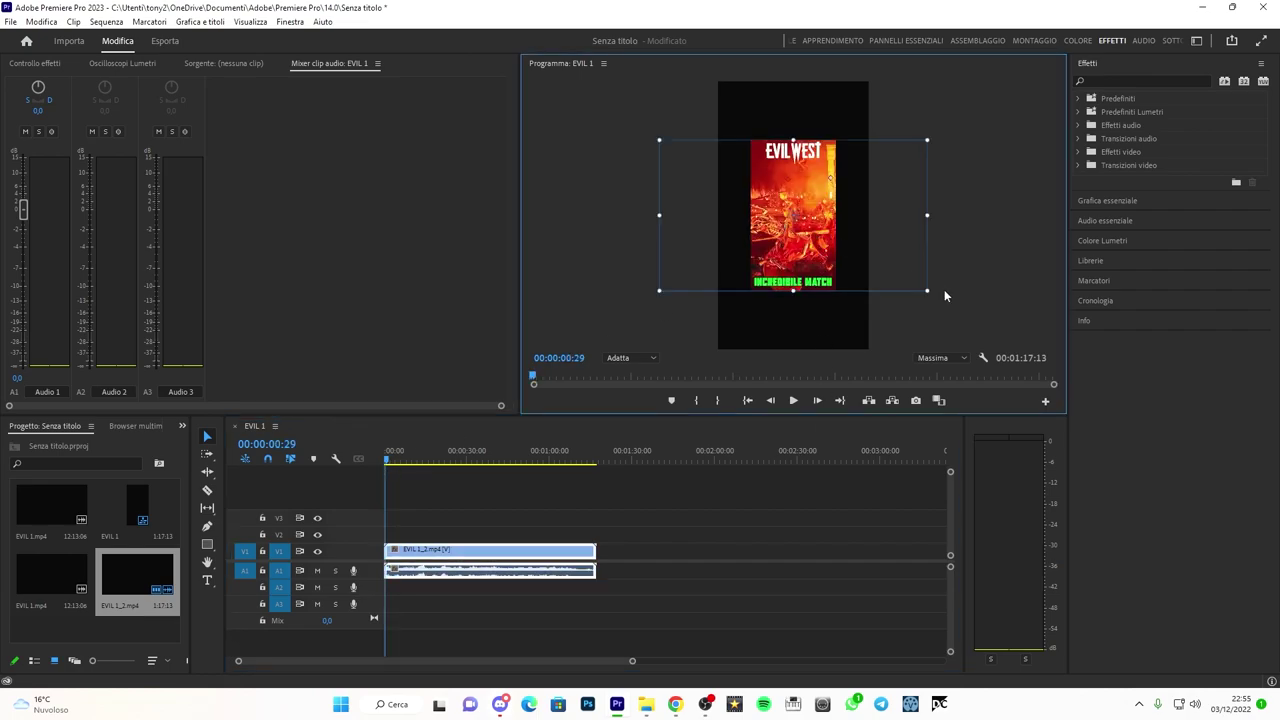
pyautogui.moveTo(927, 290); pyautogui.dragTo(963, 352)
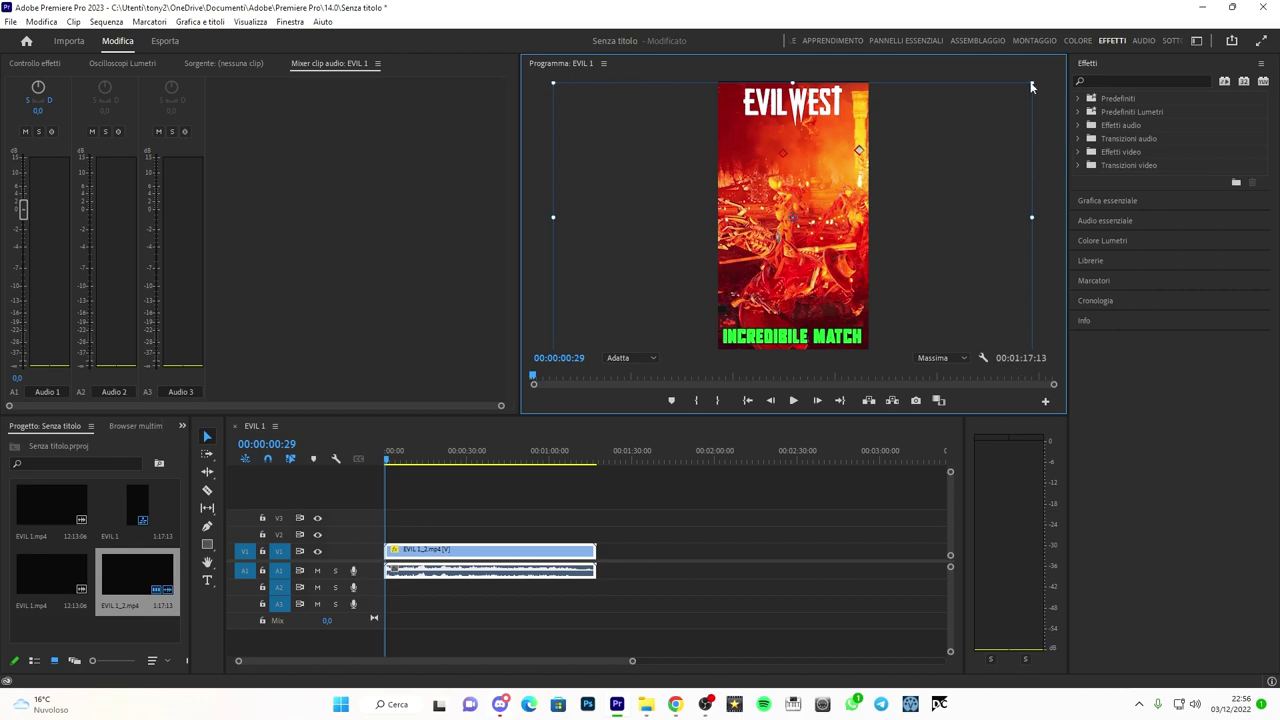
pyautogui.moveTo(1031, 87)
pyautogui.mouseDown()
pyautogui.moveTo(985, 87)
pyautogui.moveTo(1033, 83)
pyautogui.mouseUp()
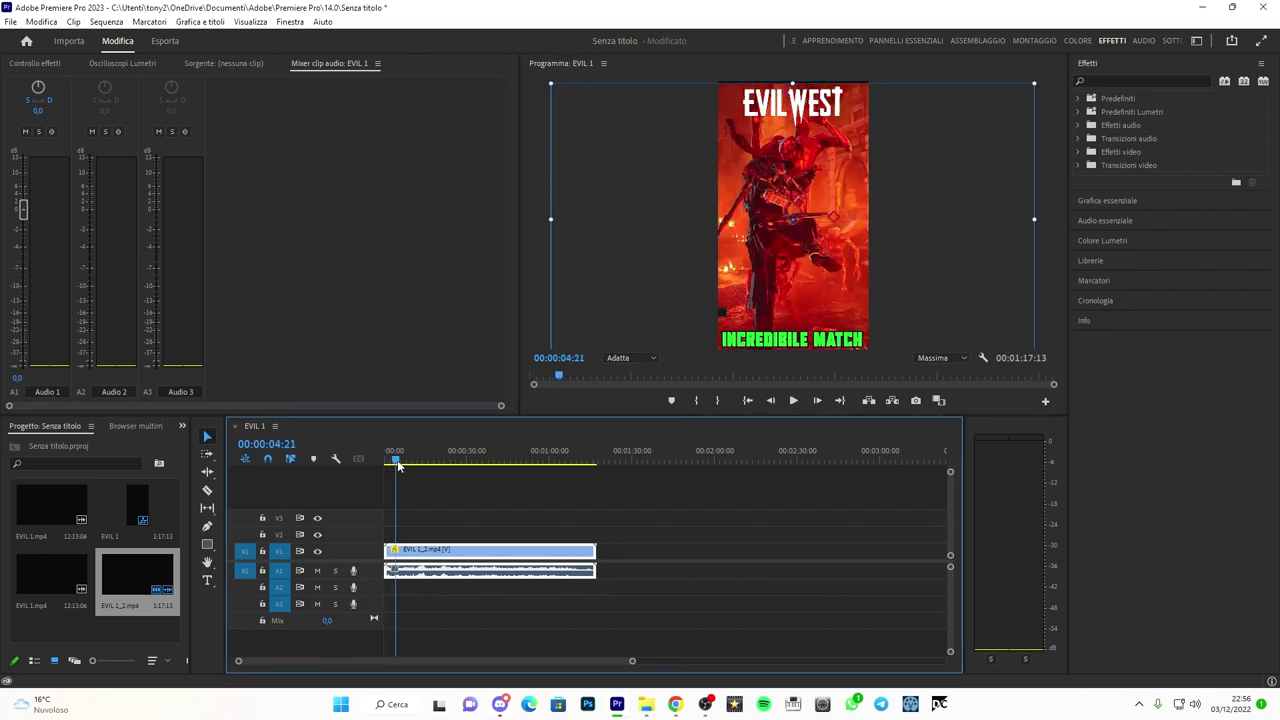
# Step: Play back the scaled clip to check it, then bring up the TikTok profile in Chrome
pyautogui.moveTo(387, 460); pyautogui.dragTo(386, 458)
pyautogui.click(793, 401)
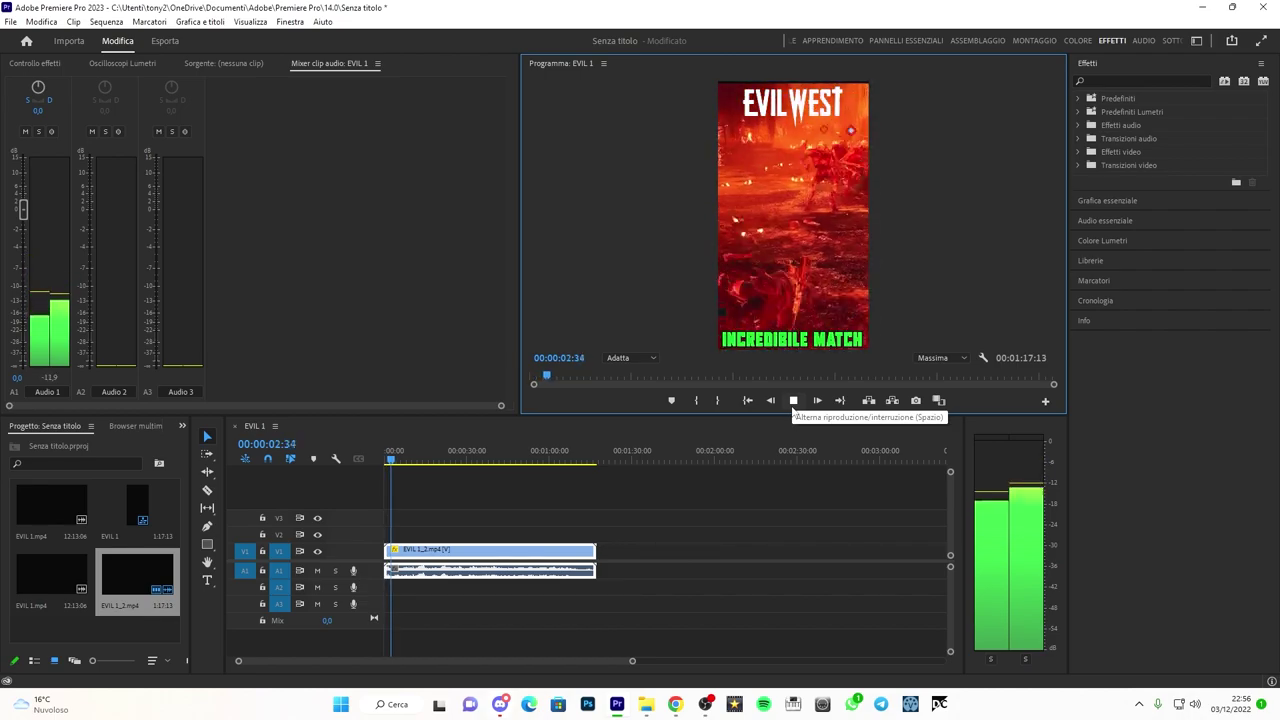
pyautogui.click(793, 401)
pyautogui.click(676, 706)
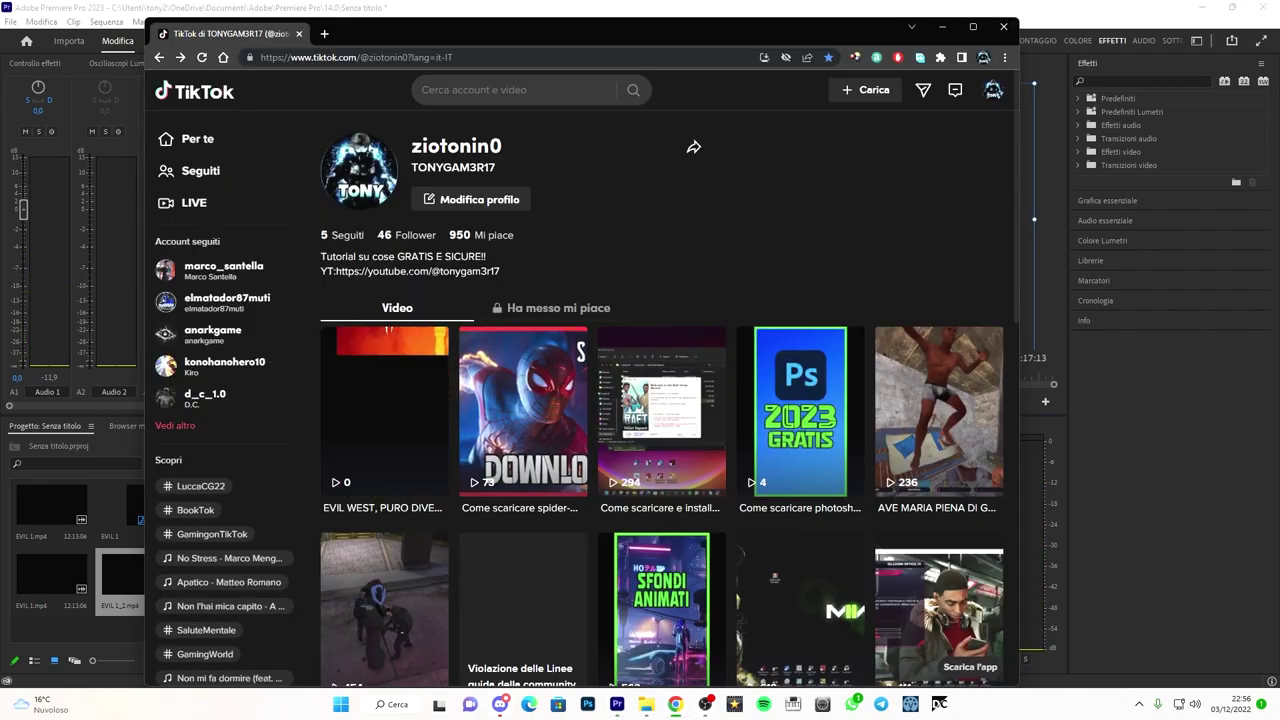
# Step: Watch the posted EVIL WEST video on TikTok, close it, and minimize Chrome back to Premiere
pyautogui.moveTo(671, 29); pyautogui.dragTo(617, 18)
pyautogui.click(330, 410)
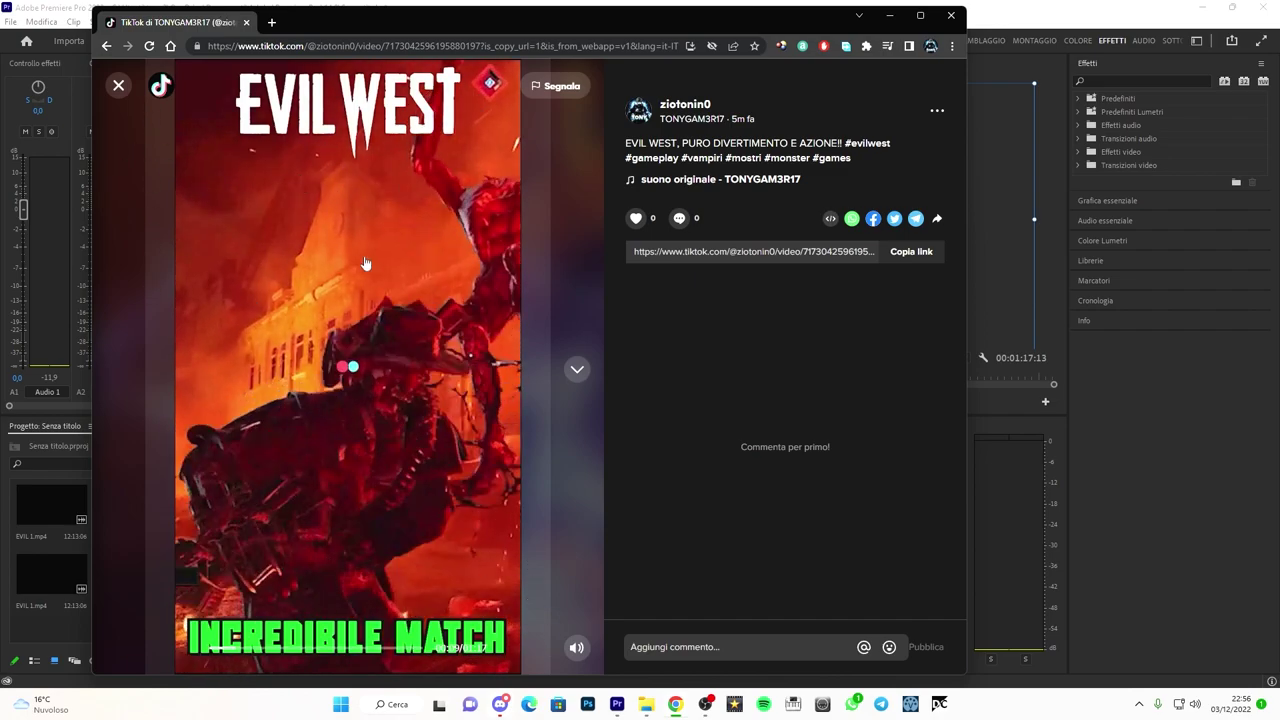
pyautogui.click(119, 90)
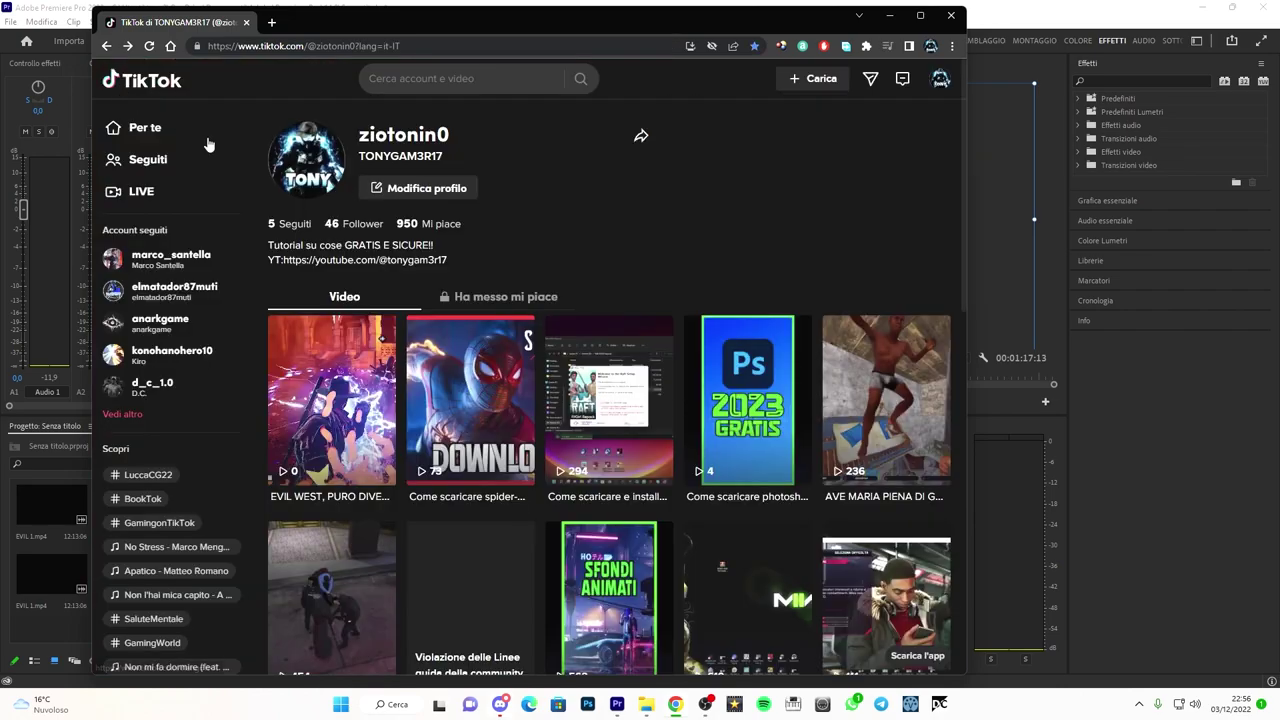
pyautogui.click(889, 15)
pyautogui.moveTo(393, 464); pyautogui.dragTo(408, 466)
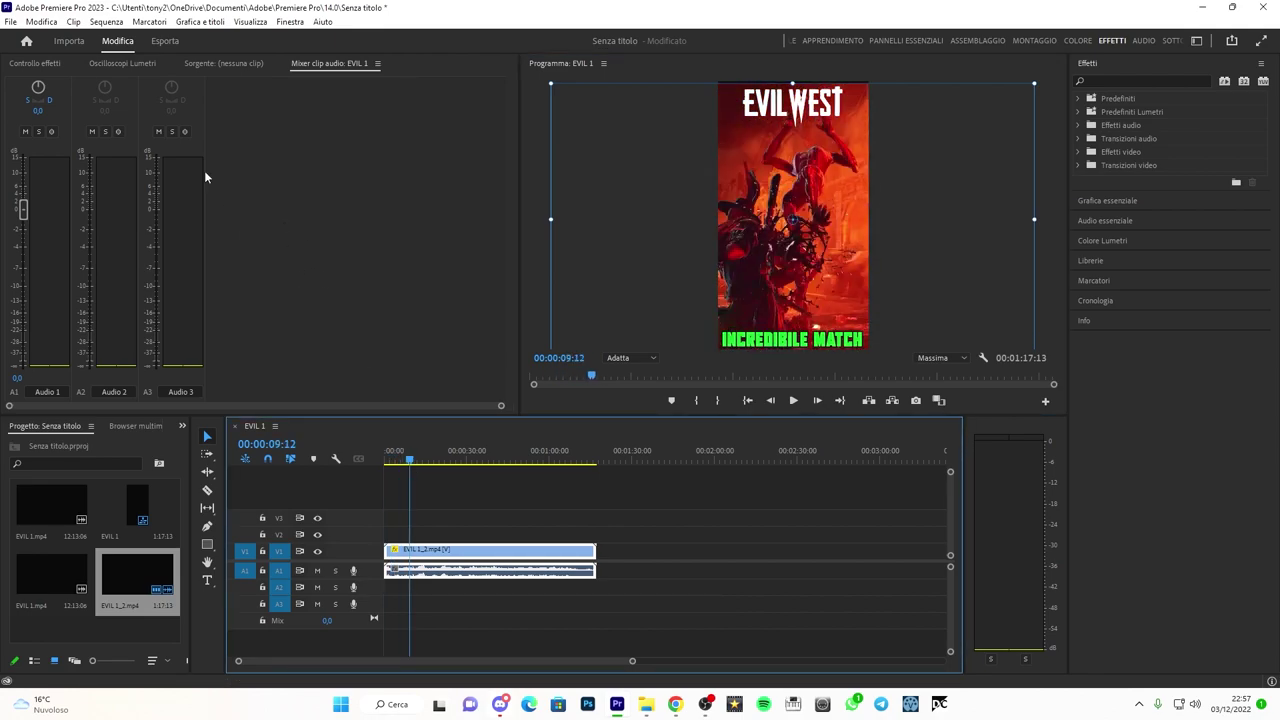
# Step: Choose the Match Source - Adaptive High Bitrate preset and enable maximum bit depth and render quality
pyautogui.click(160, 41)
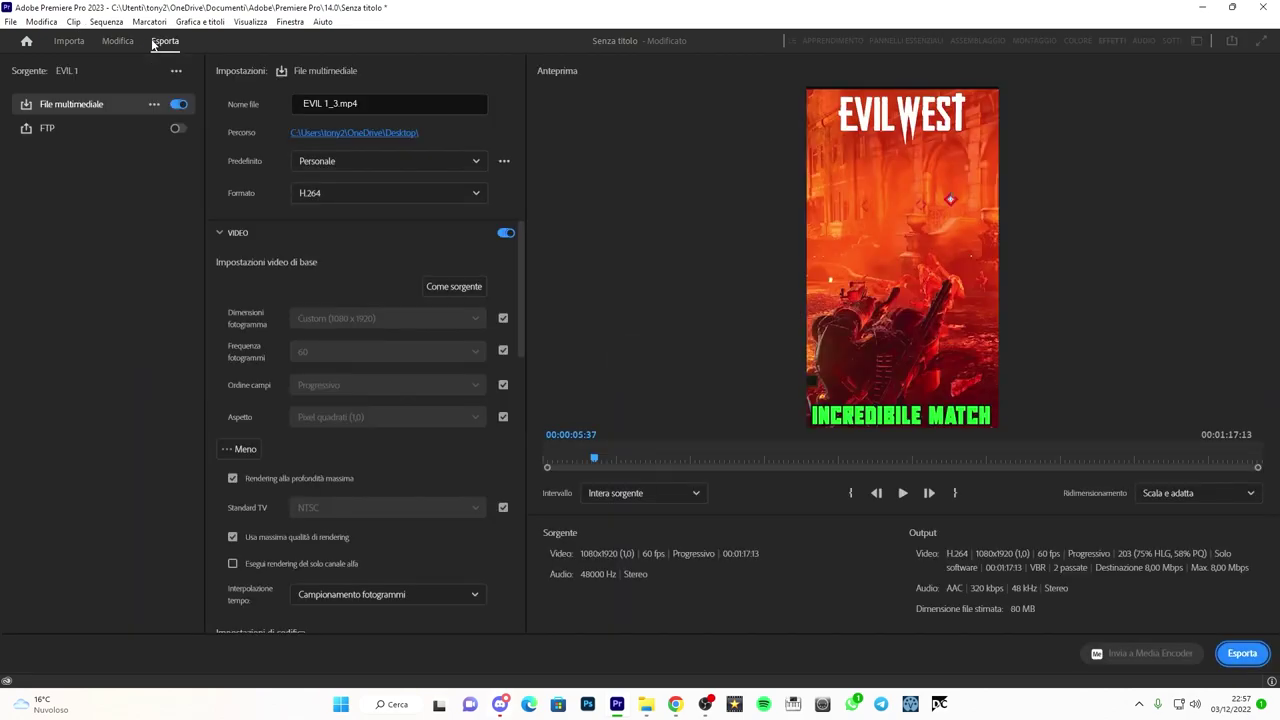
pyautogui.click(344, 166)
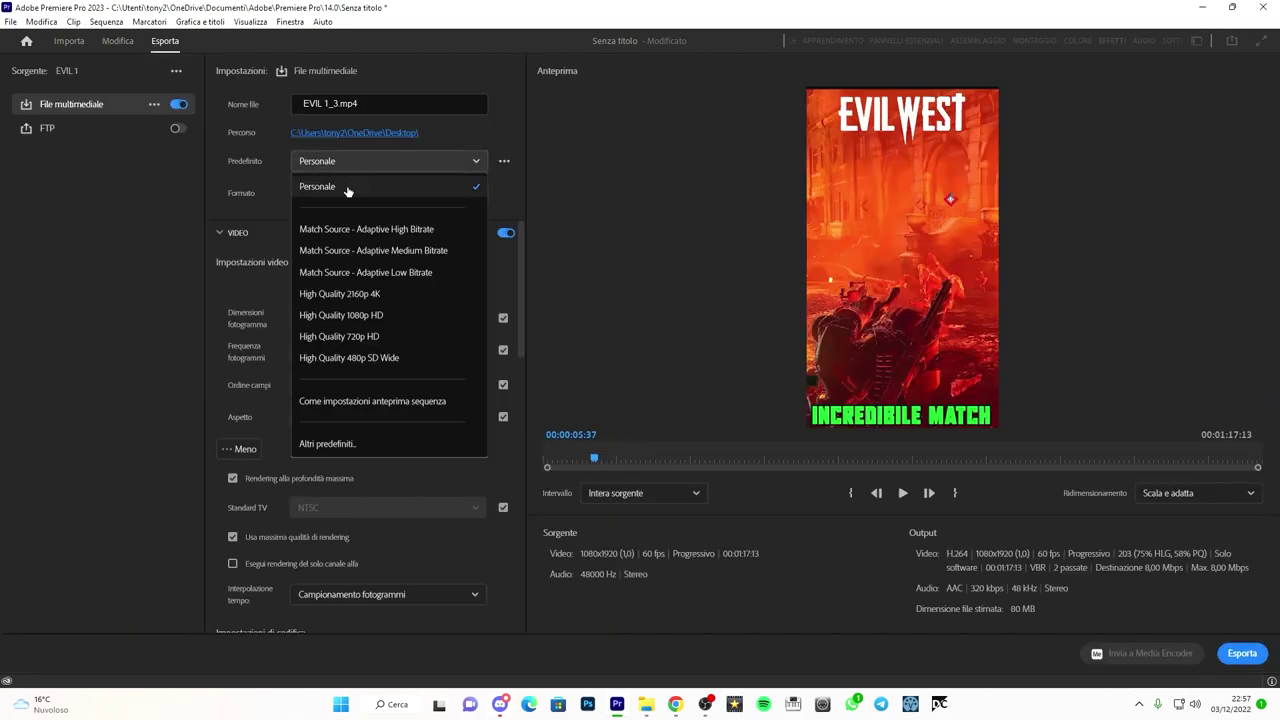
pyautogui.click(366, 232)
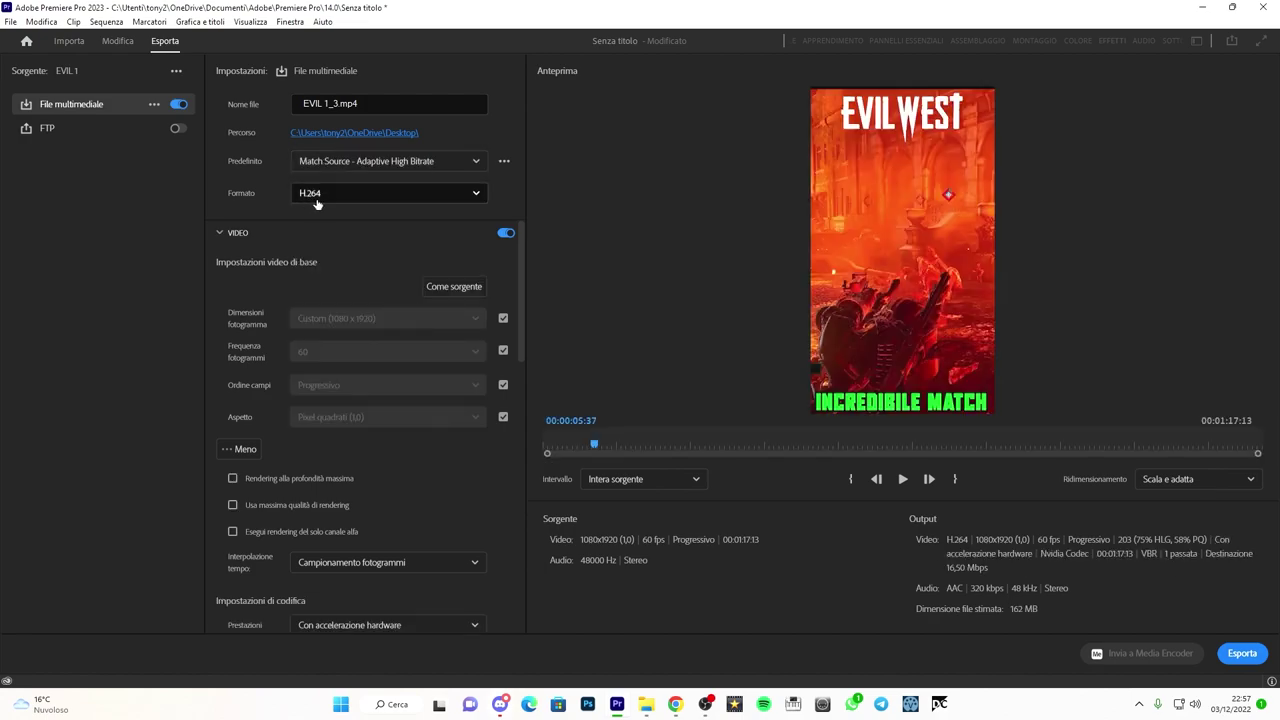
pyautogui.scroll(-2, 266, 326)
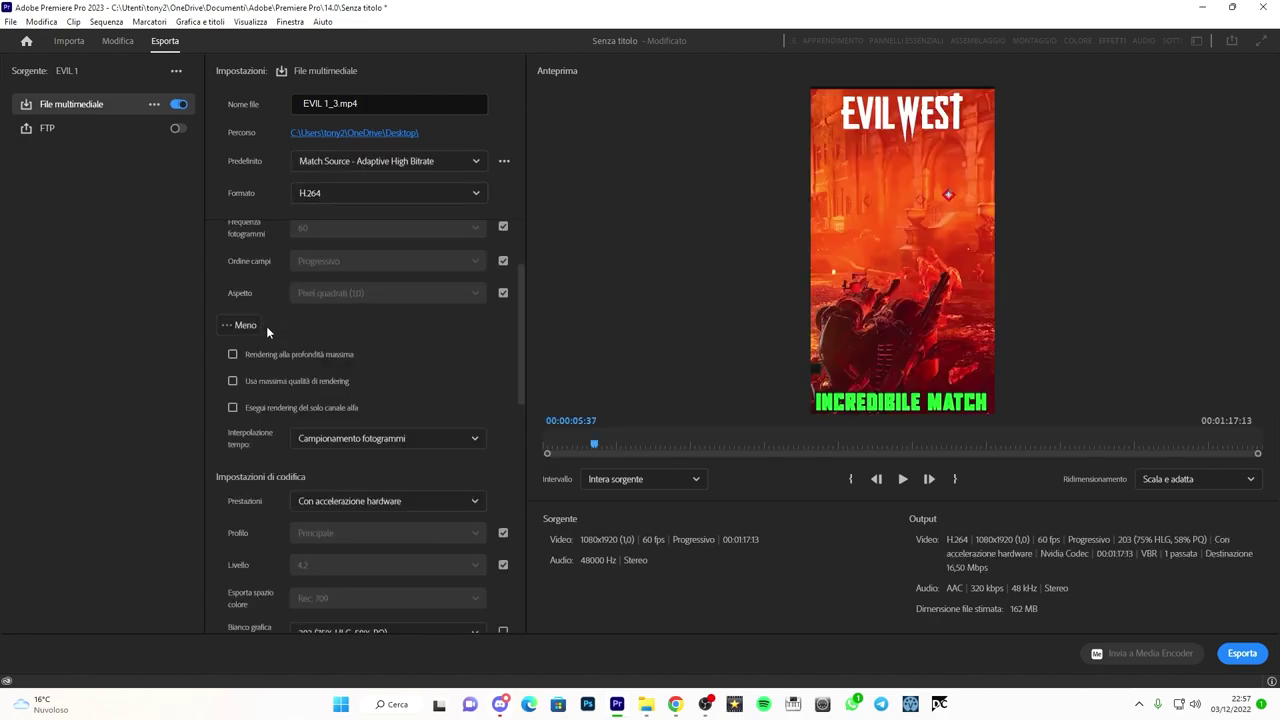
pyautogui.click(232, 354)
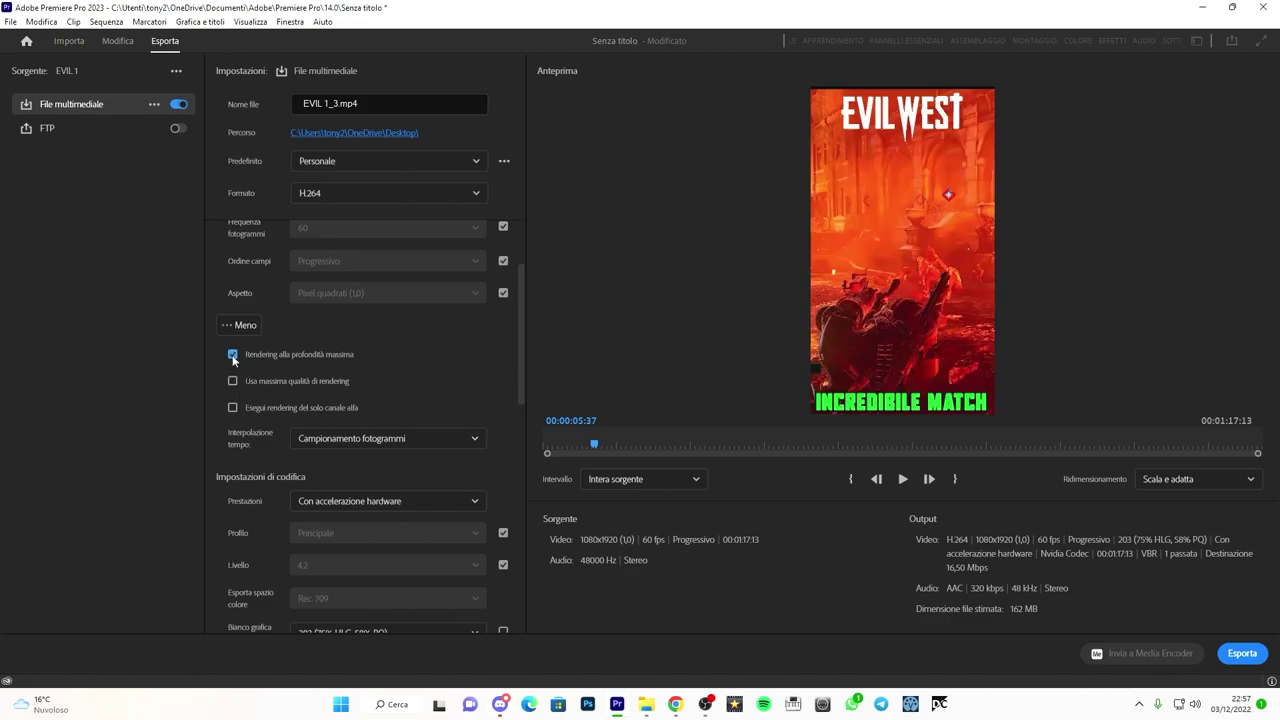
pyautogui.click(233, 381)
# Step: Set bitrate encoding to VBR, 2 passate with target and maximum bitrate of 8 Mbps
pyautogui.scroll(-5, 436, 299)
pyautogui.scroll(-5, 435, 300)
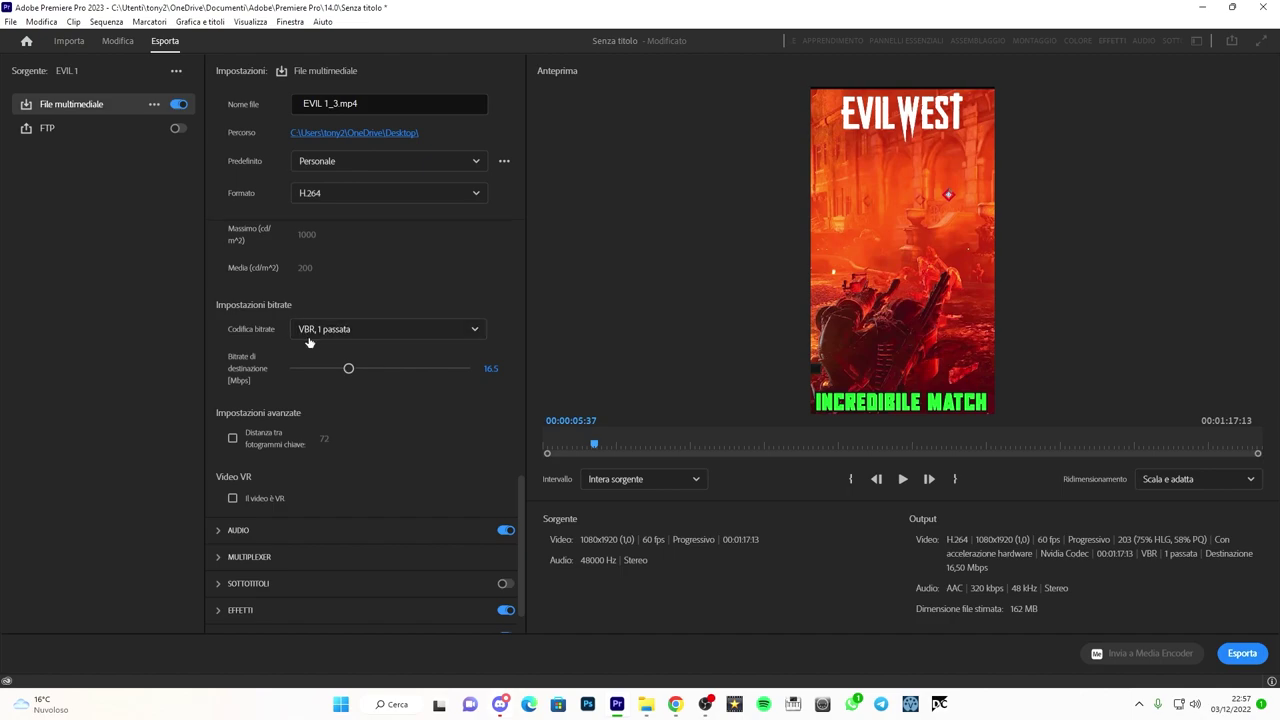
pyautogui.click(353, 334)
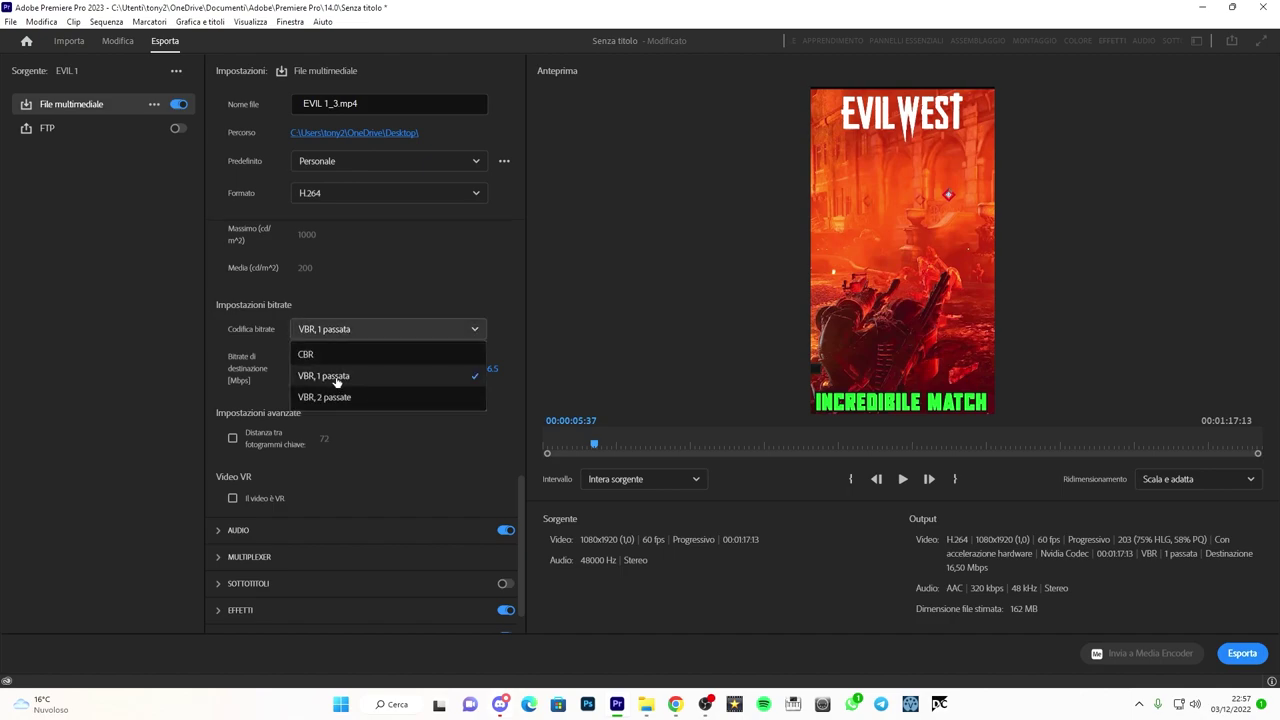
pyautogui.click(333, 396)
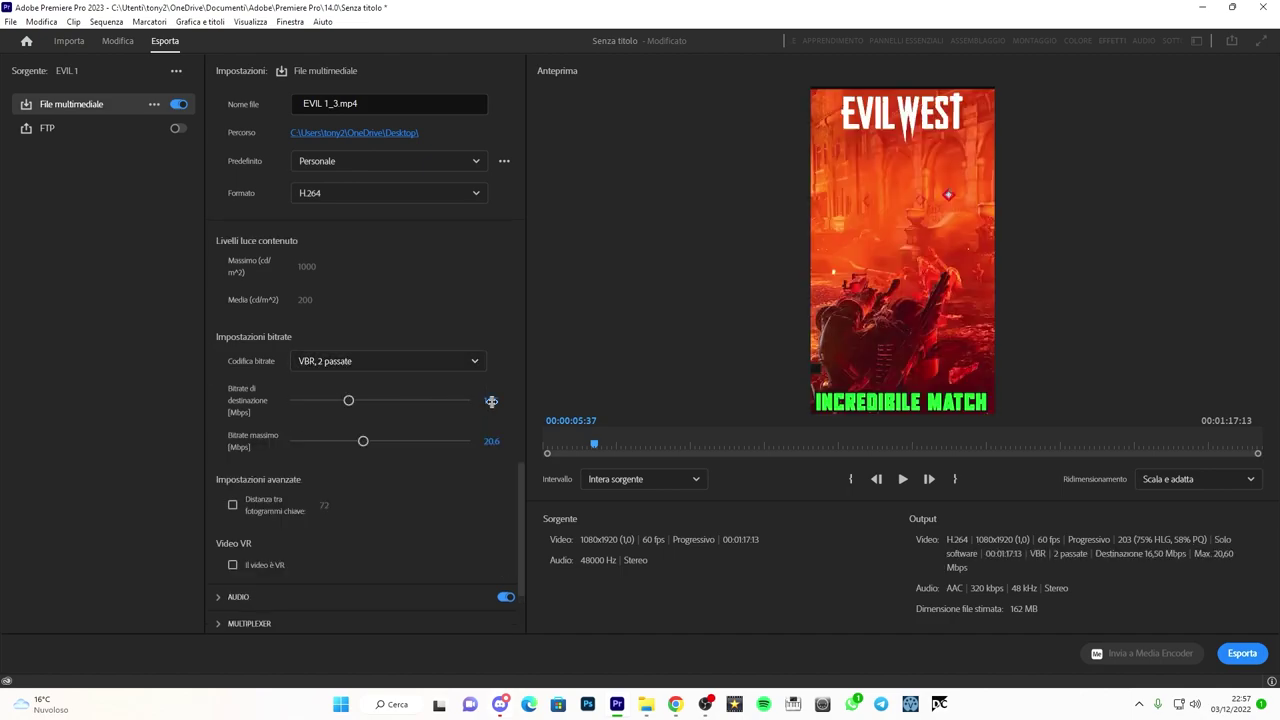
pyautogui.click(488, 400)
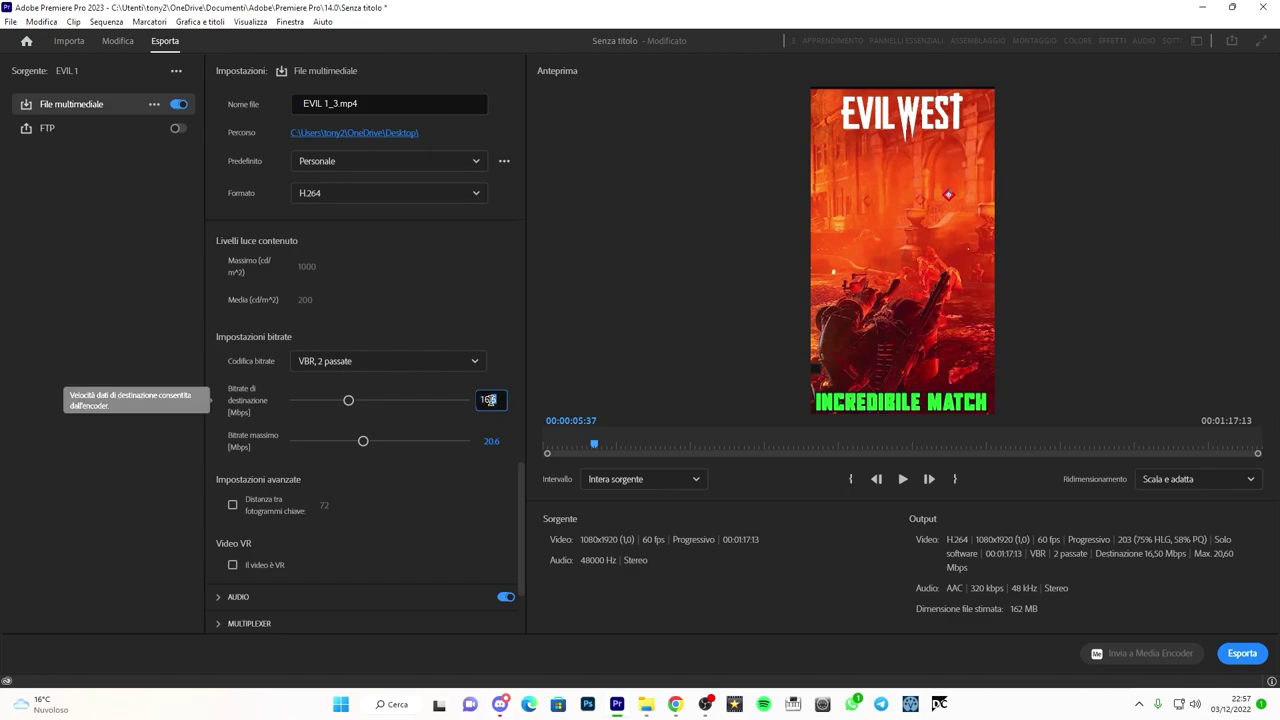
pyautogui.write('8')
pyautogui.click(490, 440)
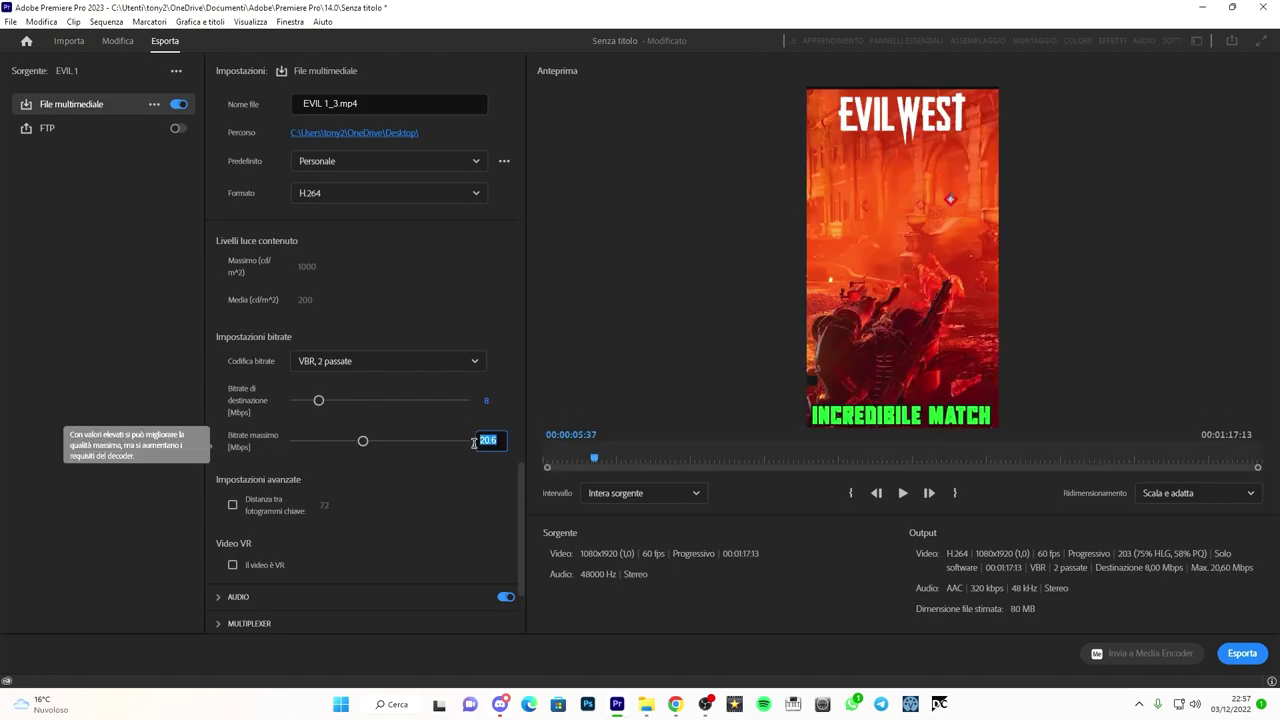
pyautogui.write('8')
pyautogui.press('Return')
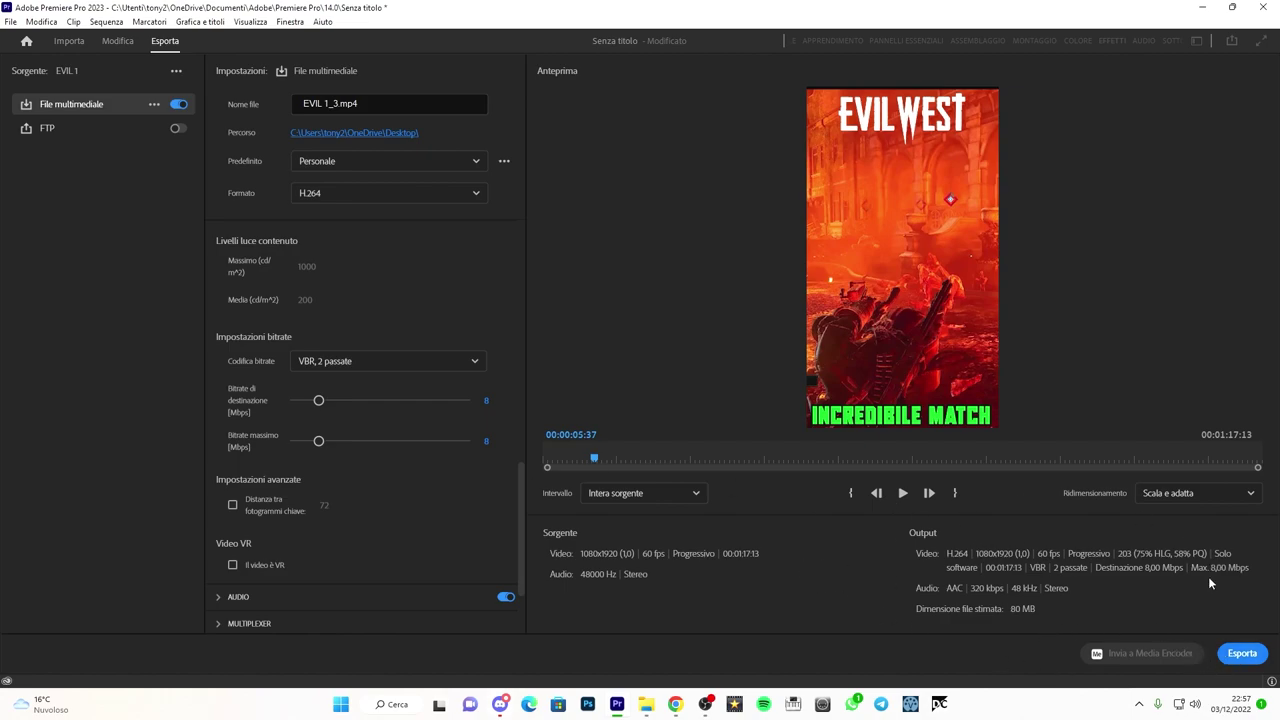
pyautogui.click(1241, 655)
# Step: Minimize Premiere and place the EVIL 1_1 and EVIL 1_2 files side by side on the desktop
pyautogui.click(1201, 7)
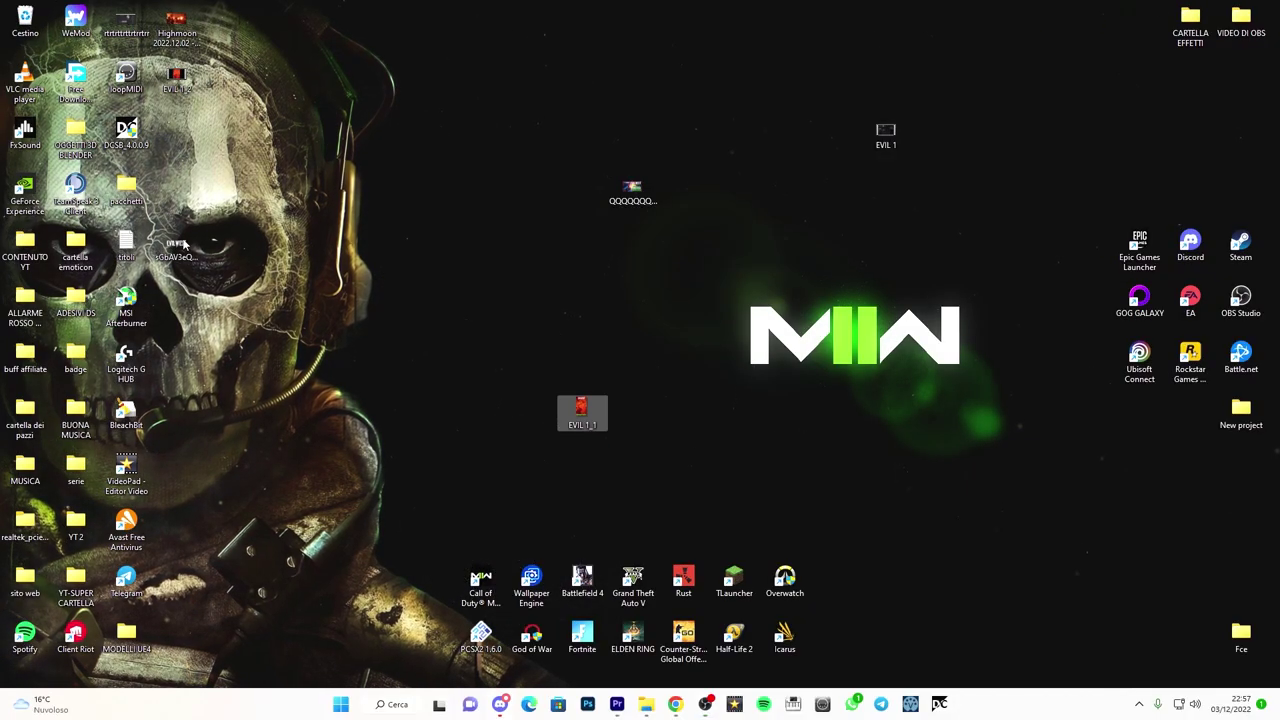
pyautogui.moveTo(583, 410); pyautogui.dragTo(480, 300)
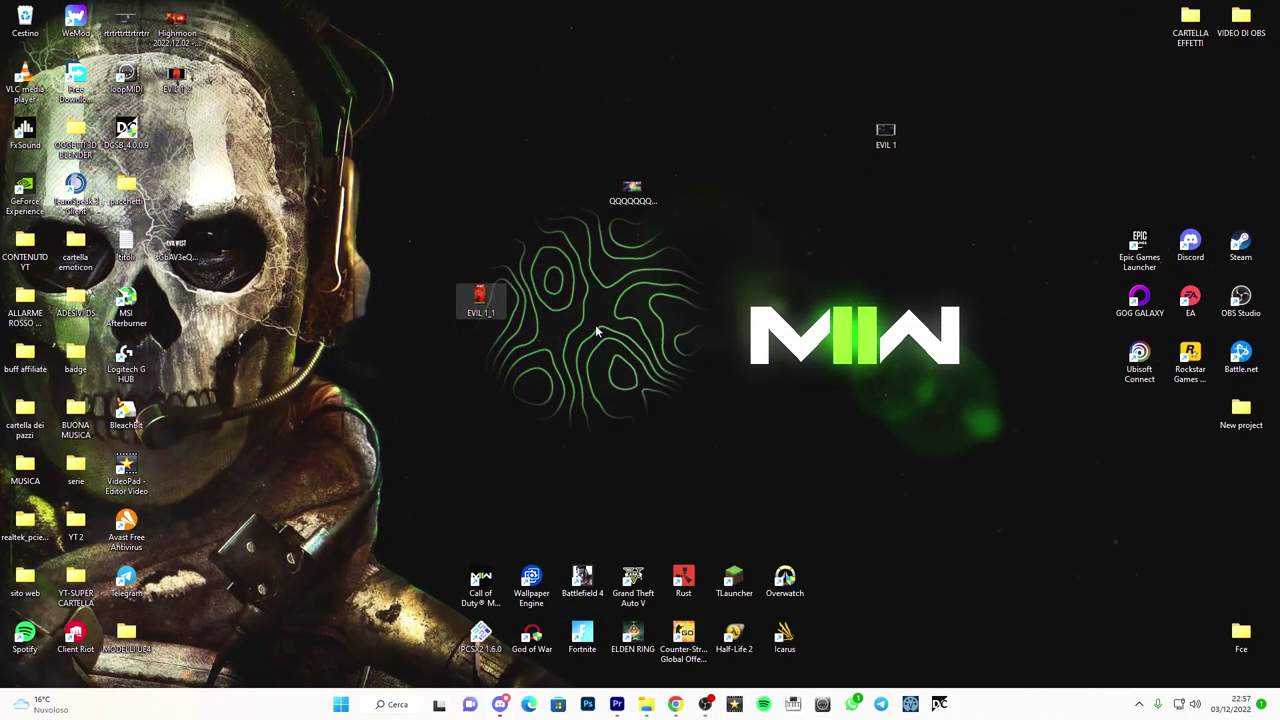
pyautogui.moveTo(176, 80); pyautogui.dragTo(430, 298)
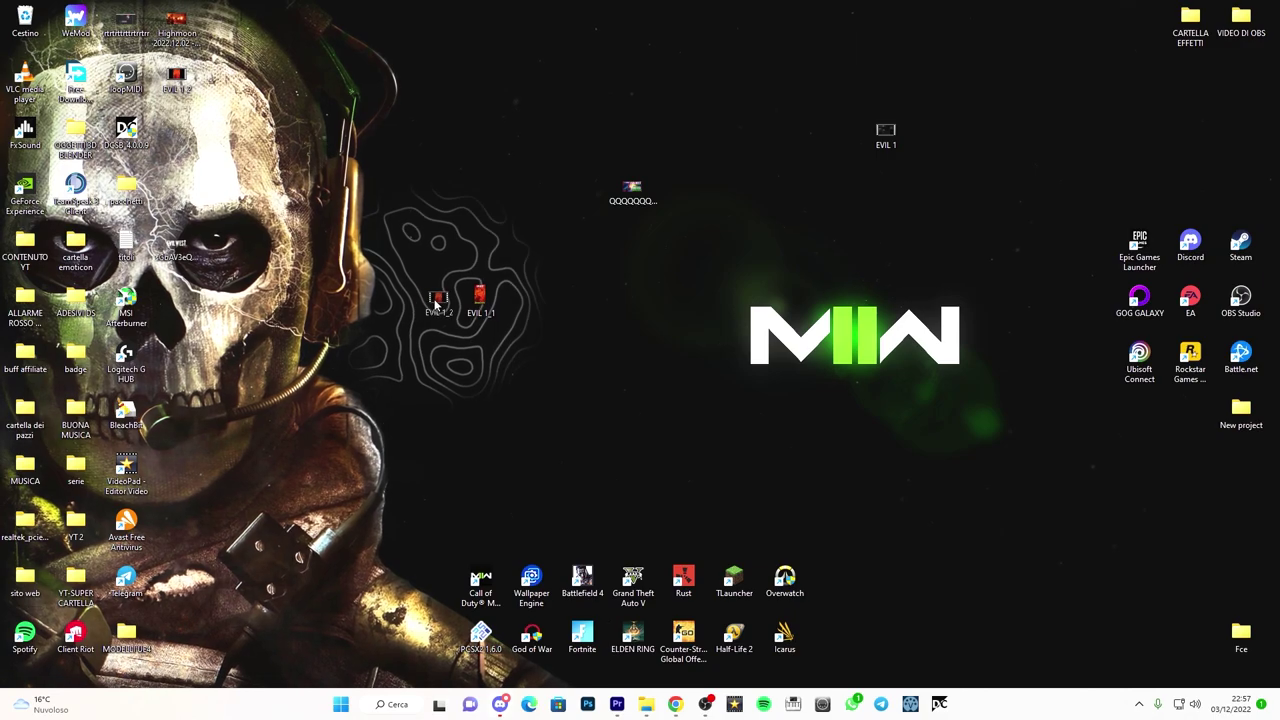
# Step: Play EVIL 1_2 and then EVIL 1_1 in Windows Media Player, closing the player after each
pyautogui.doubleClick(430, 296)
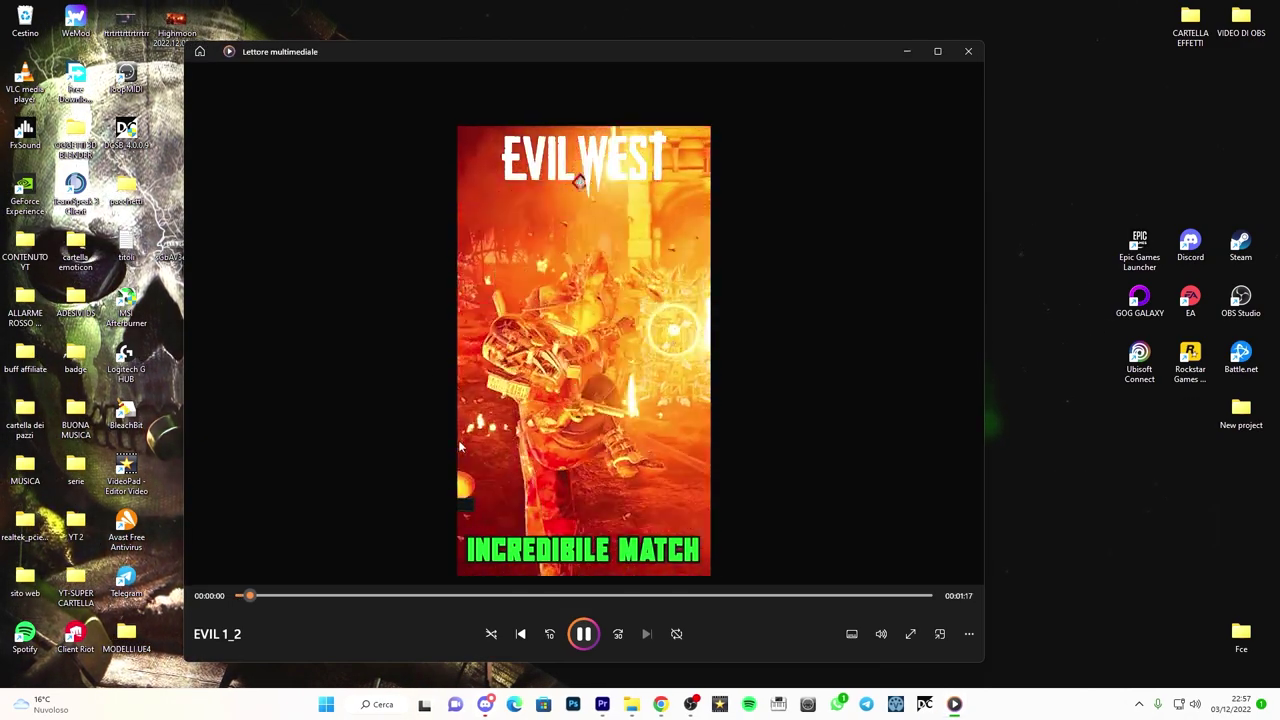
pyautogui.click(585, 635)
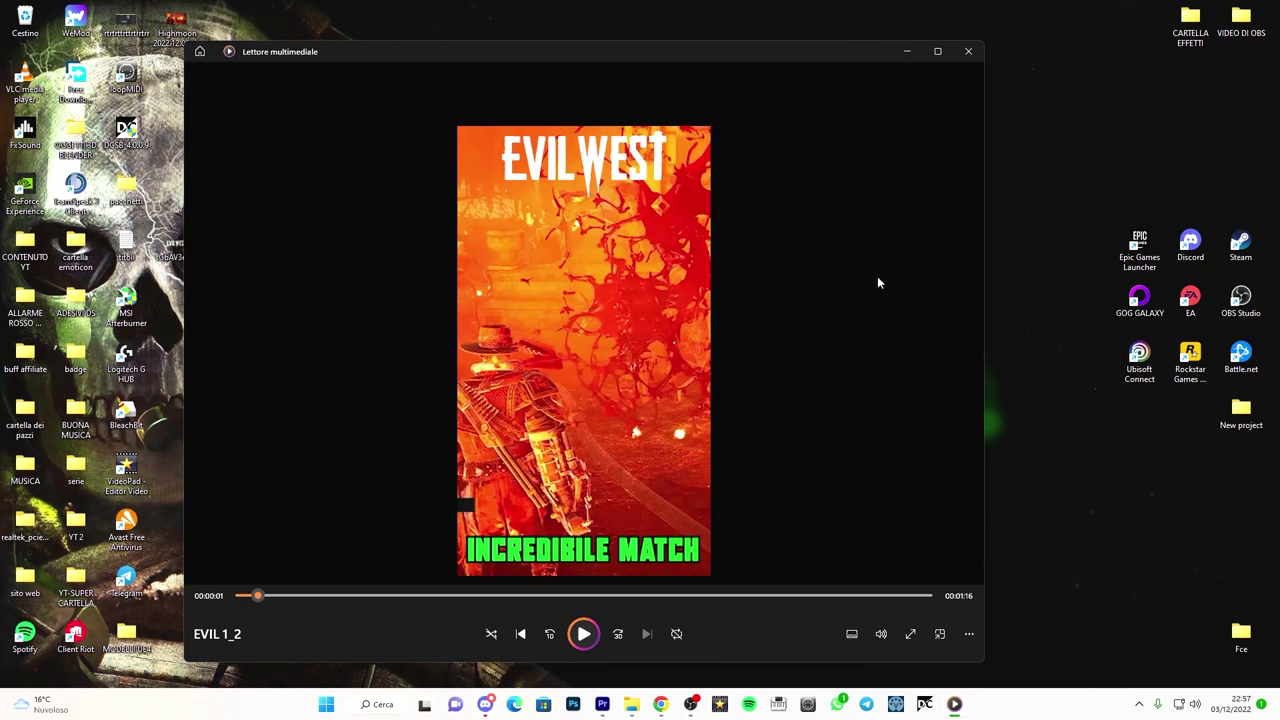
pyautogui.click(959, 57)
pyautogui.doubleClick(477, 294)
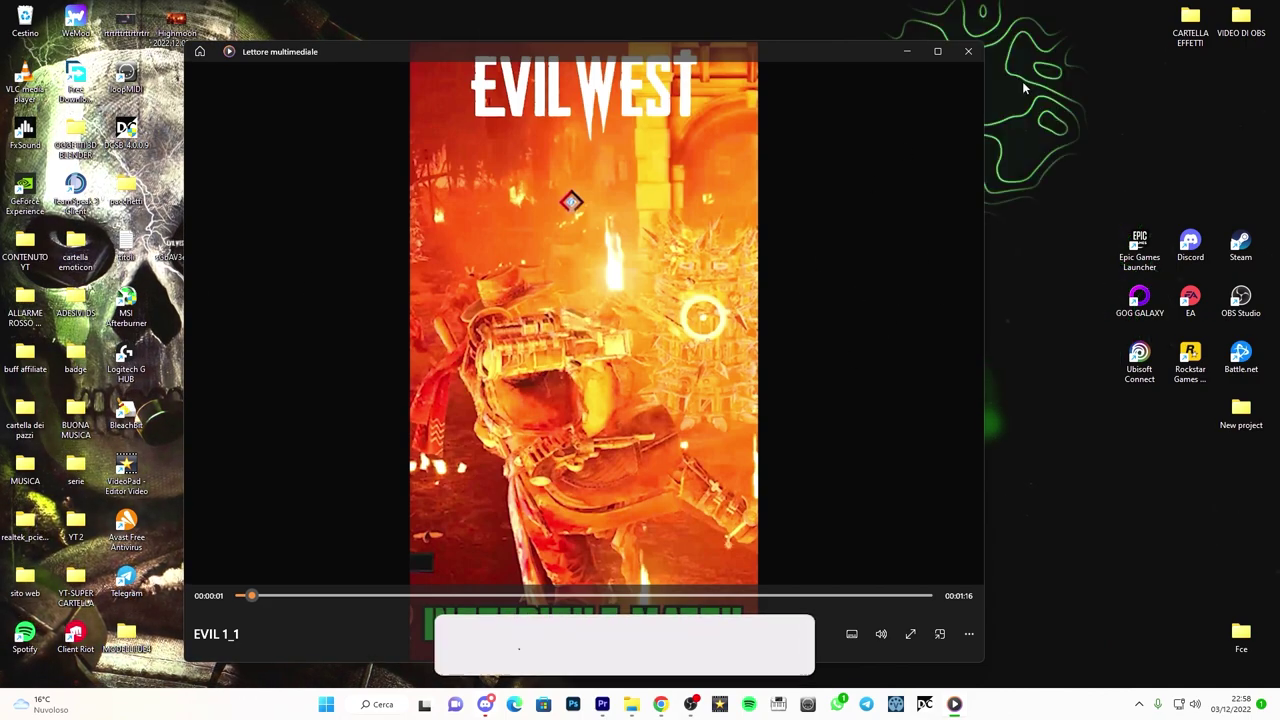
pyautogui.click(968, 51)
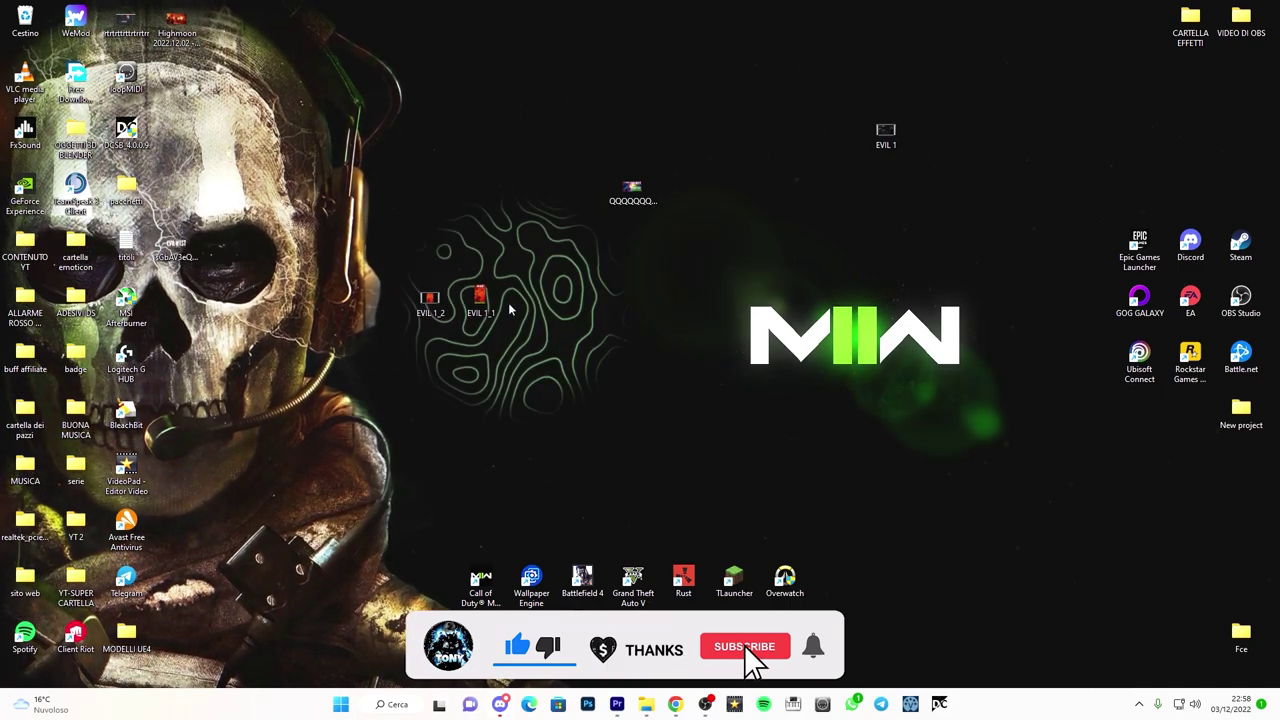
# Step: Move the EVIL 1_1 file aside and restore Premiere's export screen for EVIL 1_3.mp4
pyautogui.moveTo(480, 300)
pyautogui.mouseDown()
pyautogui.moveTo(672, 336)
pyautogui.moveTo(632, 360)
pyautogui.mouseUp()
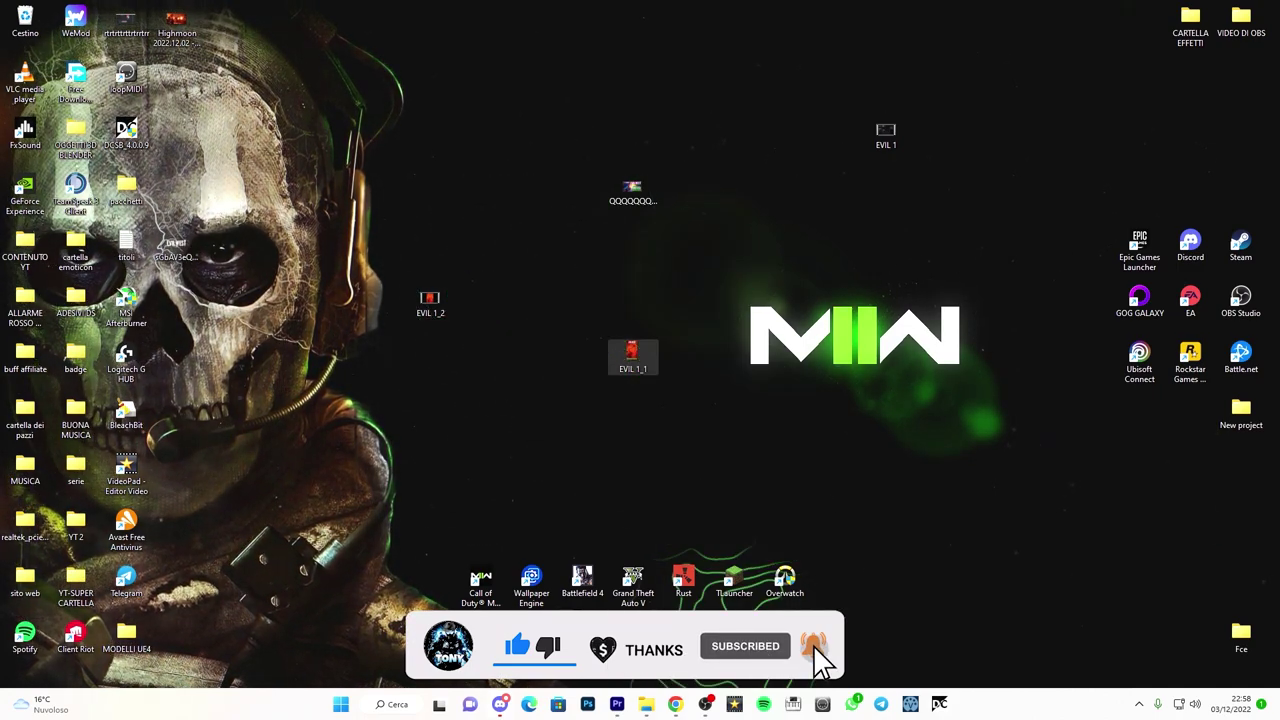
pyautogui.click(616, 705)
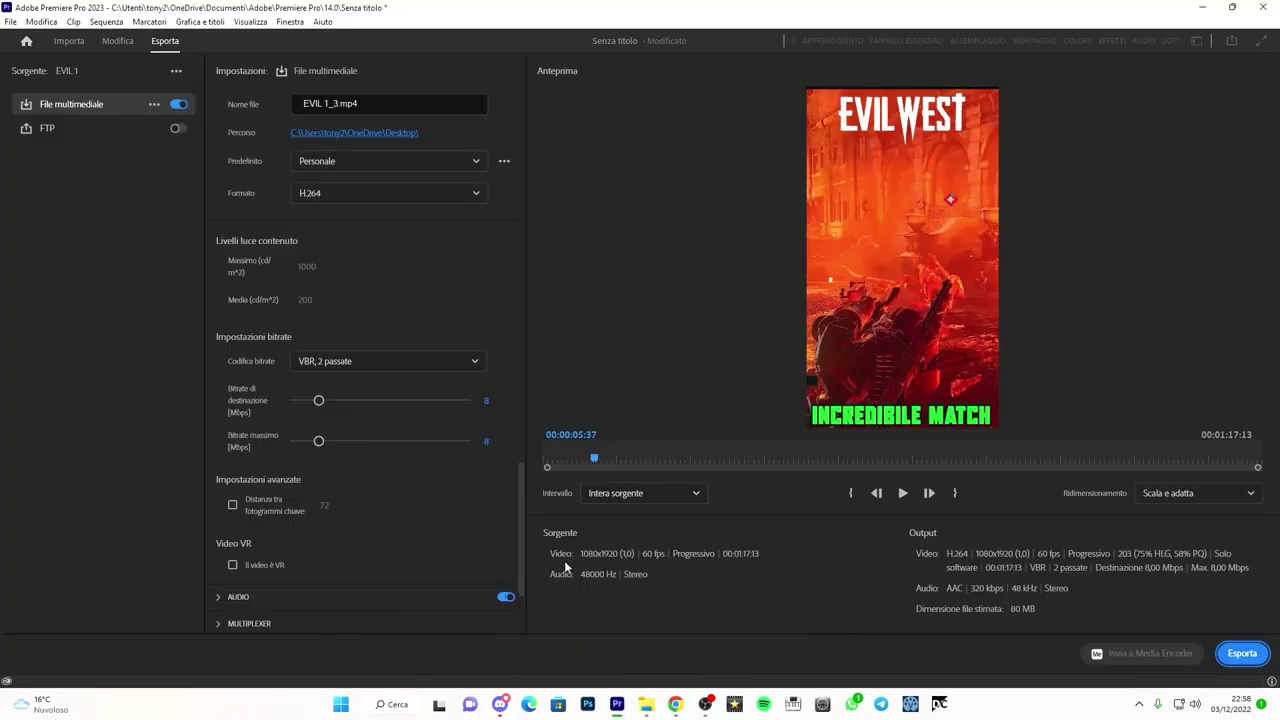